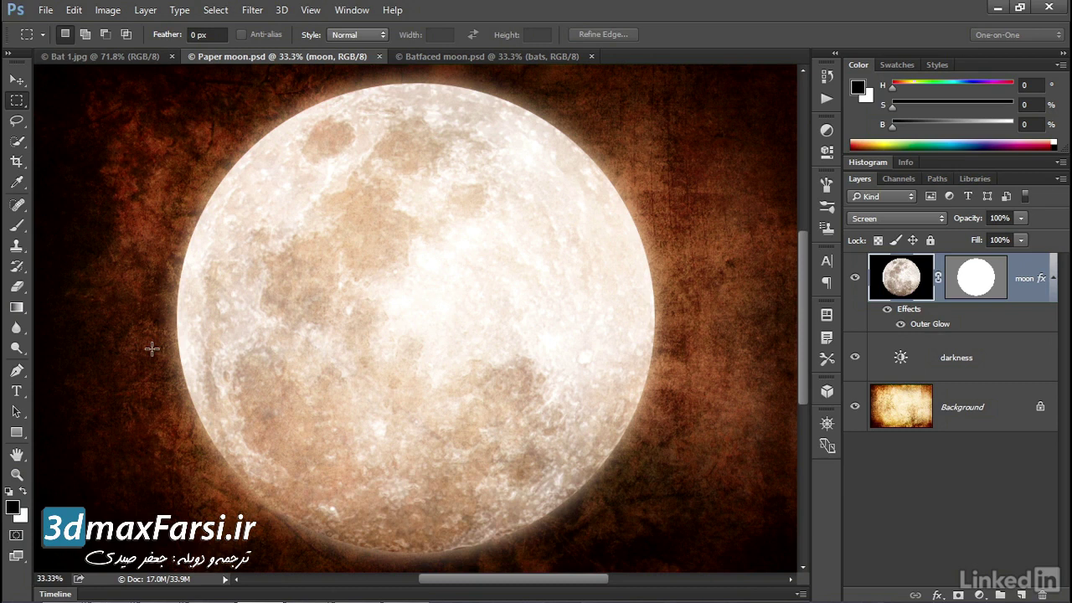
Compare the Bat 1, Paper moon and Batfaced moon documents, ending on Bat 1.jpg
key("ctrl+shift+Tab")
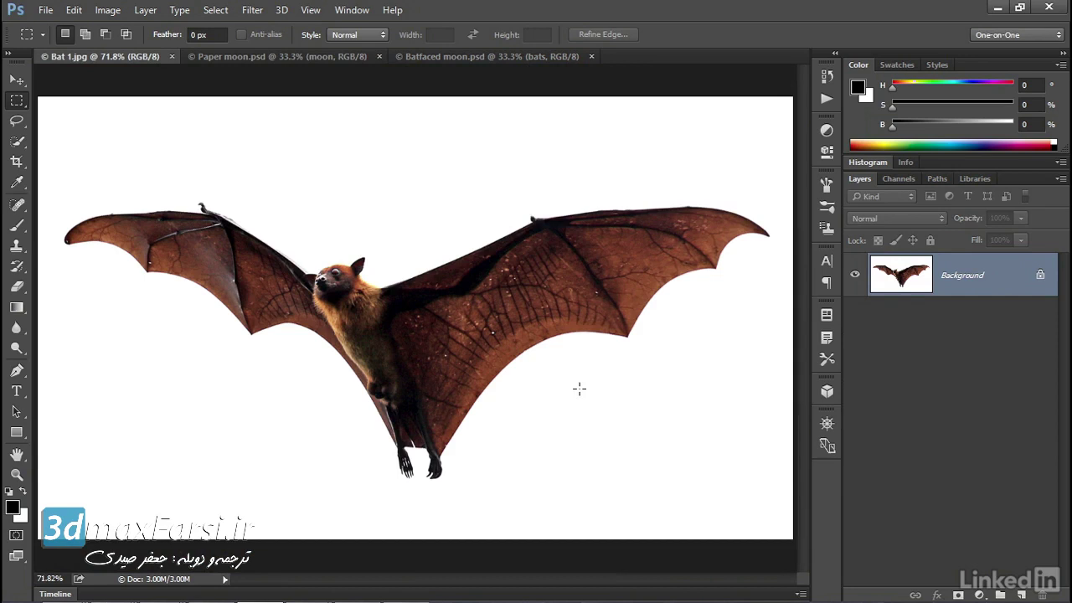
key("ctrl+Tab")
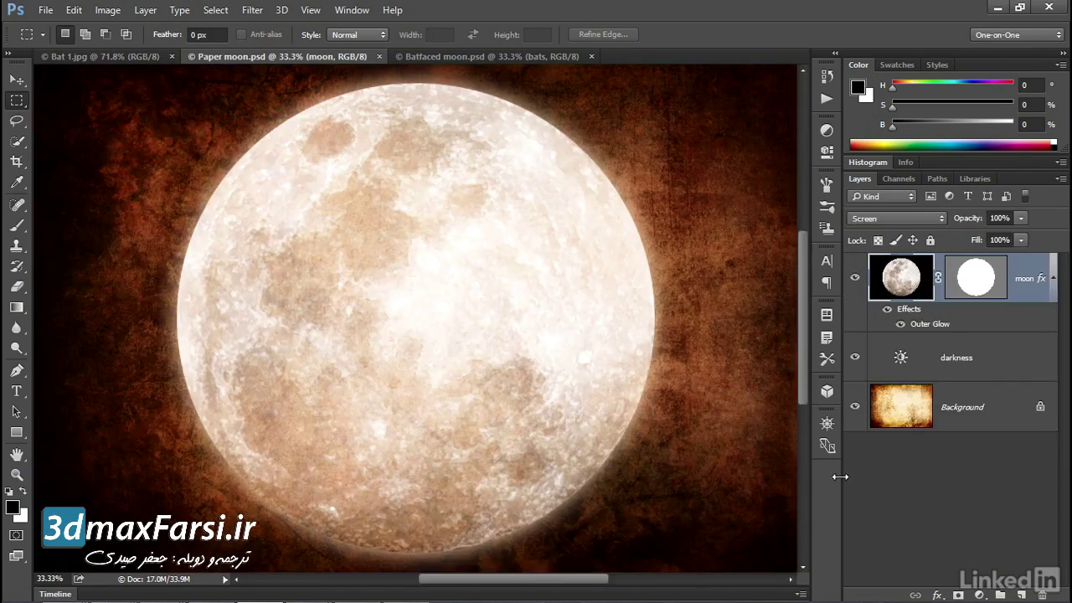
key("ctrl+Tab")
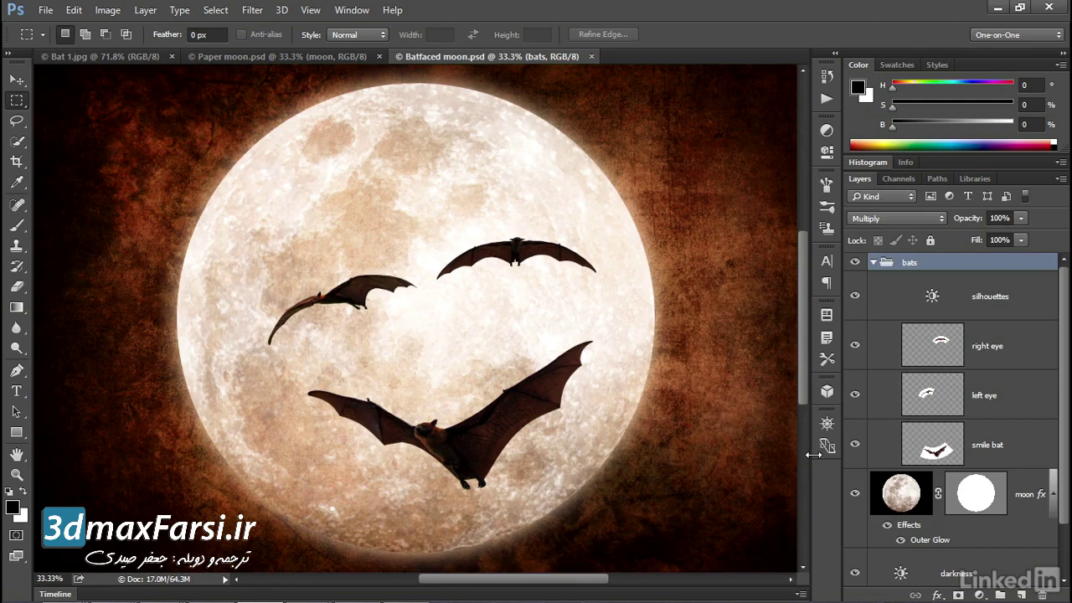
key("ctrl+Tab")
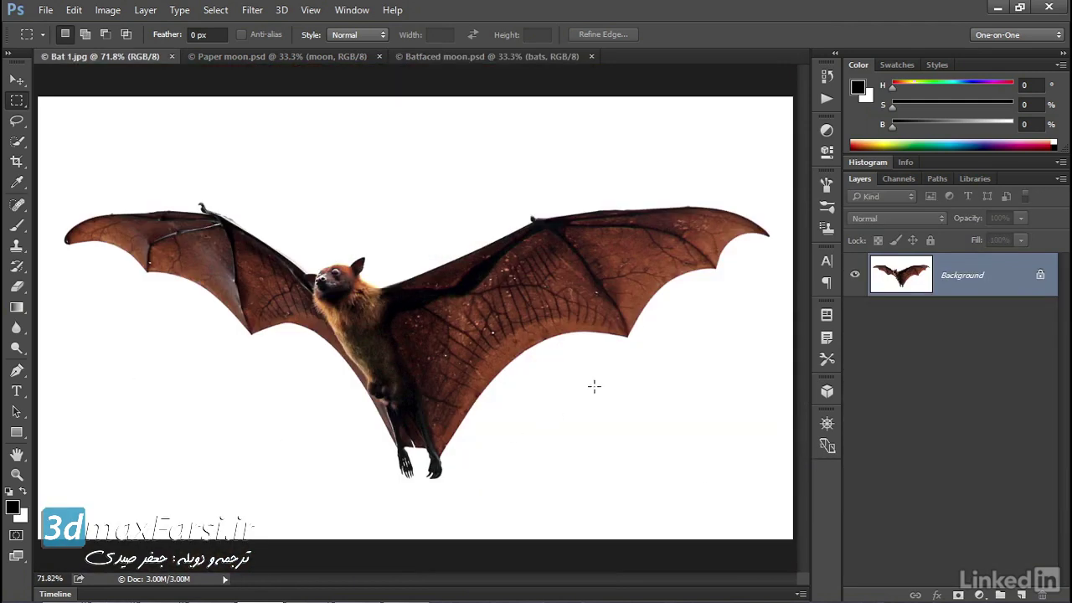
Duplicate the bat photo layer into Paper moon.psd as a new top layer
right_click(478, 178)
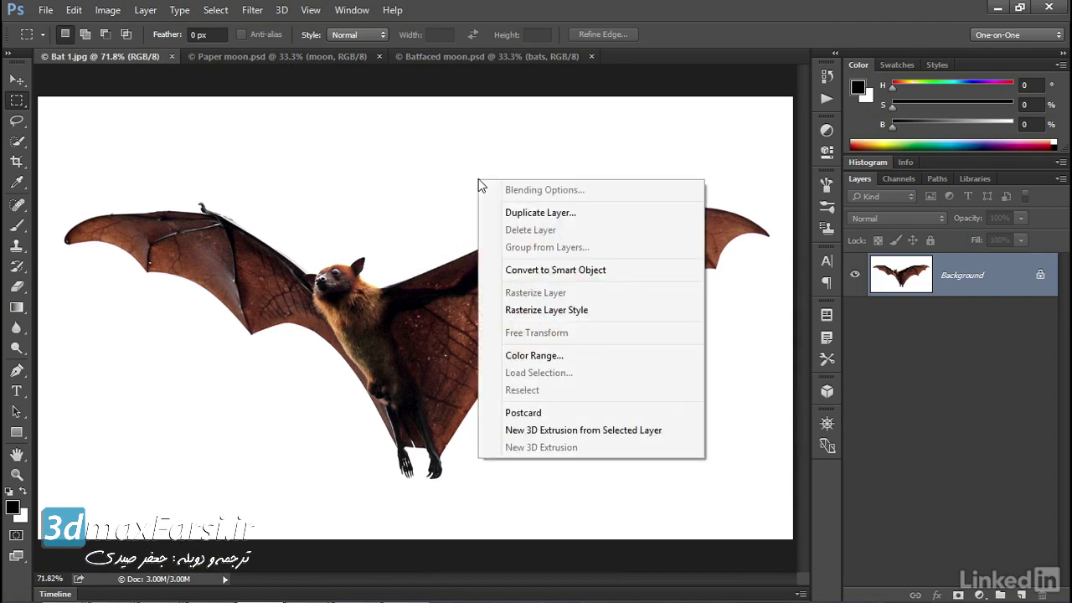
left_click(604, 219)
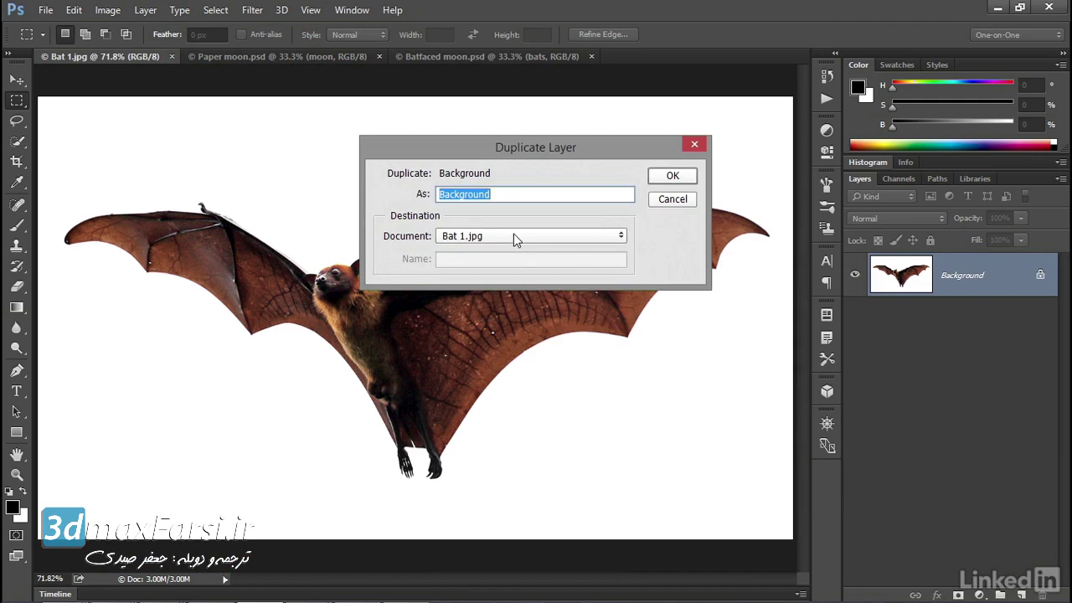
left_click(514, 236)
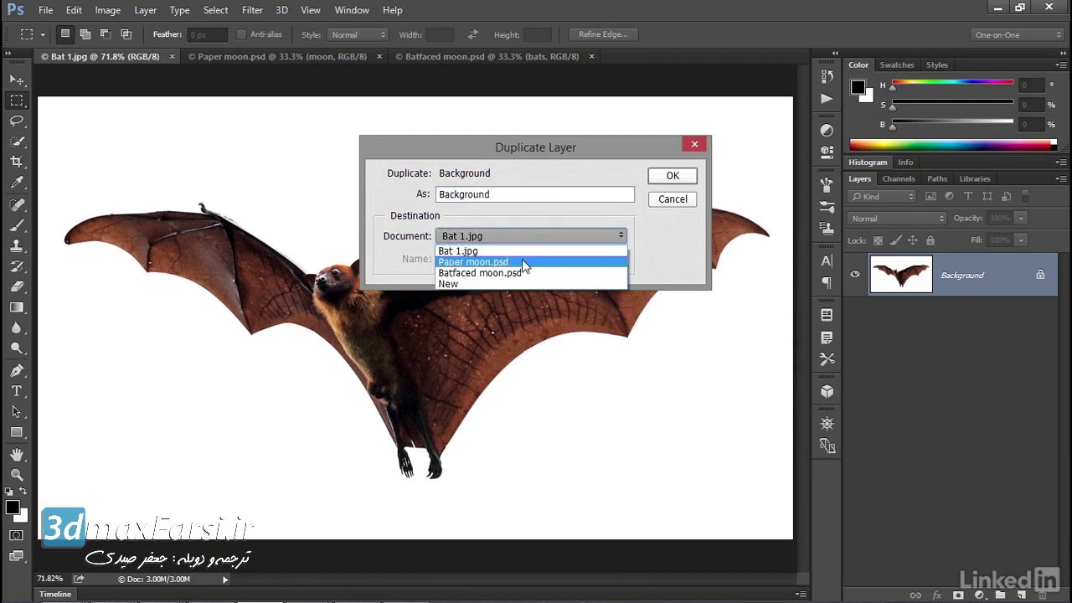
left_click(523, 262)
left_click(672, 177)
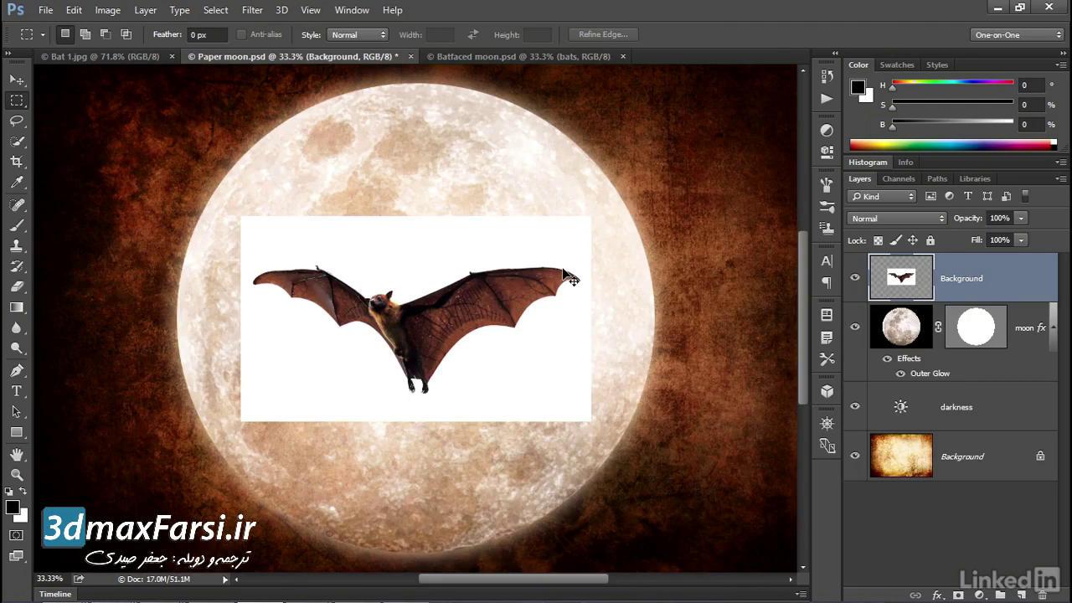
Zoom to 50% and set the bat layer's blend mode to Multiply
key("ctrl+plus")
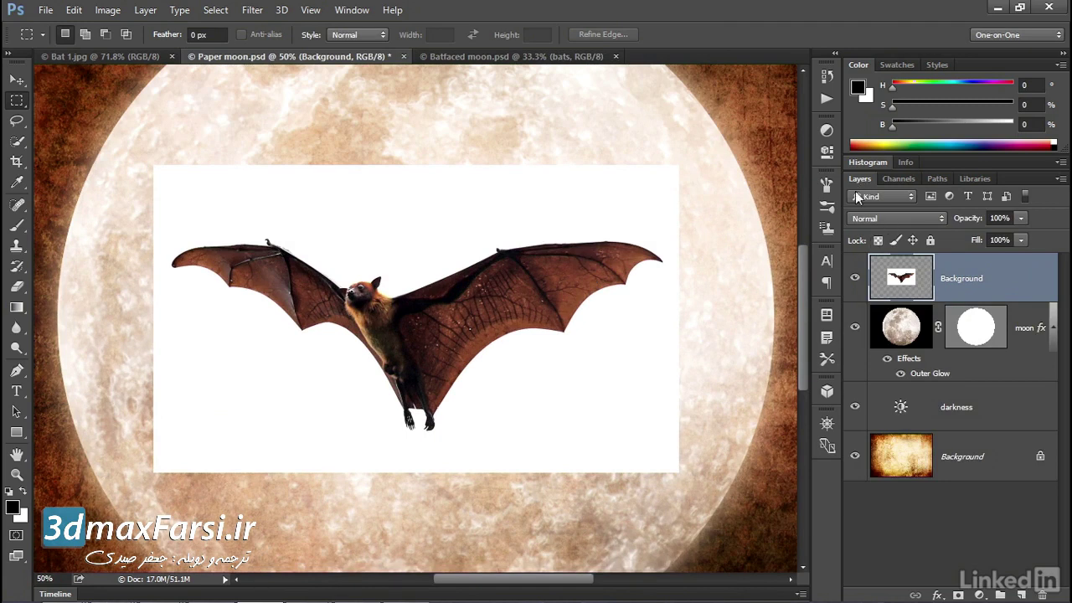
left_click(889, 218)
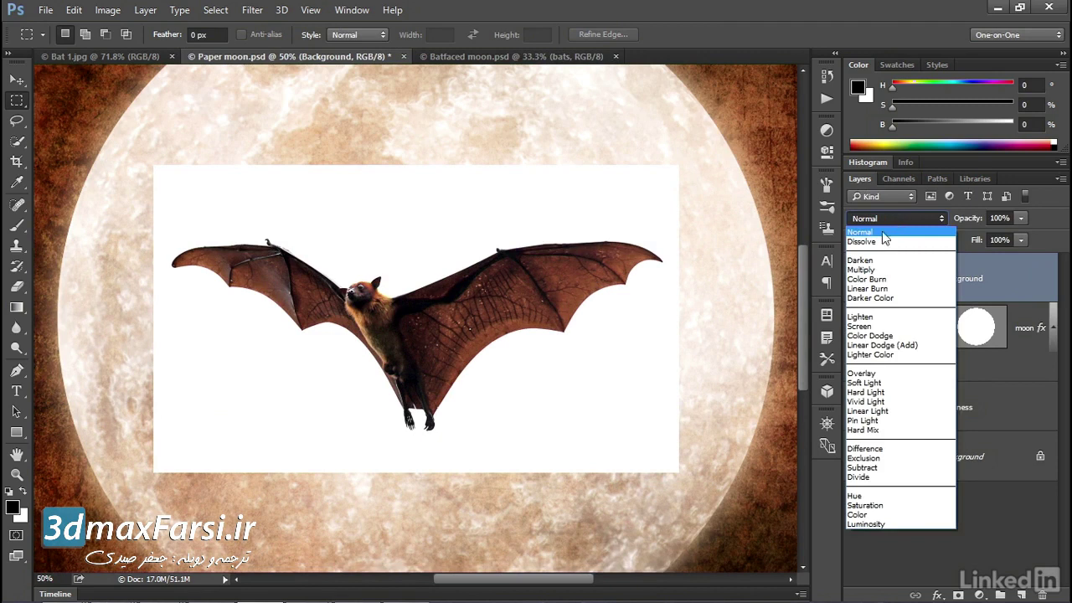
left_click(891, 270)
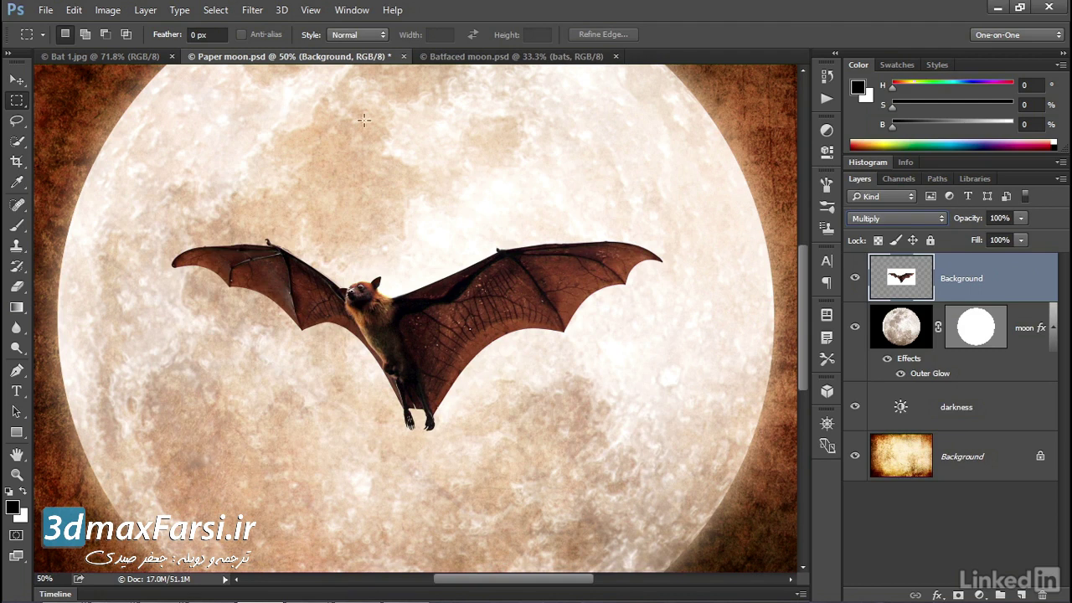
left_click(74, 10)
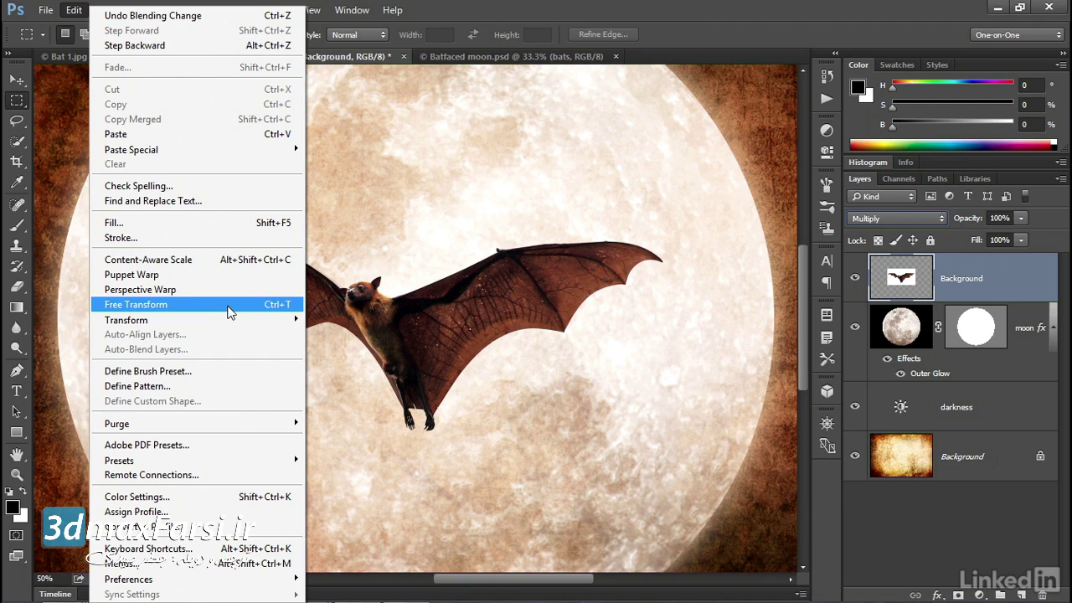
Start Free Transform on the bat and roughly scale it from its corner handles
left_click(230, 311)
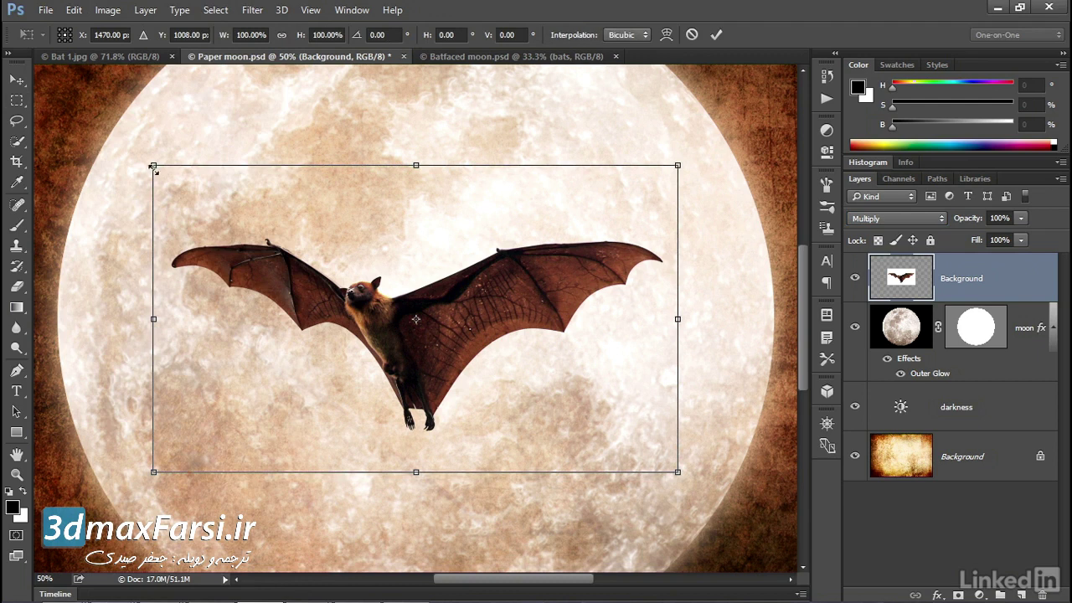
mouse_move(153, 165)
left_mouse_down()
mouse_move(292, 215)
mouse_move(301, 144)
mouse_move(182, 115)
mouse_move(182, 207)
mouse_move(196, 209)
mouse_move(223, 143)
mouse_move(182, 137)
mouse_move(262, 182)
left_mouse_up()
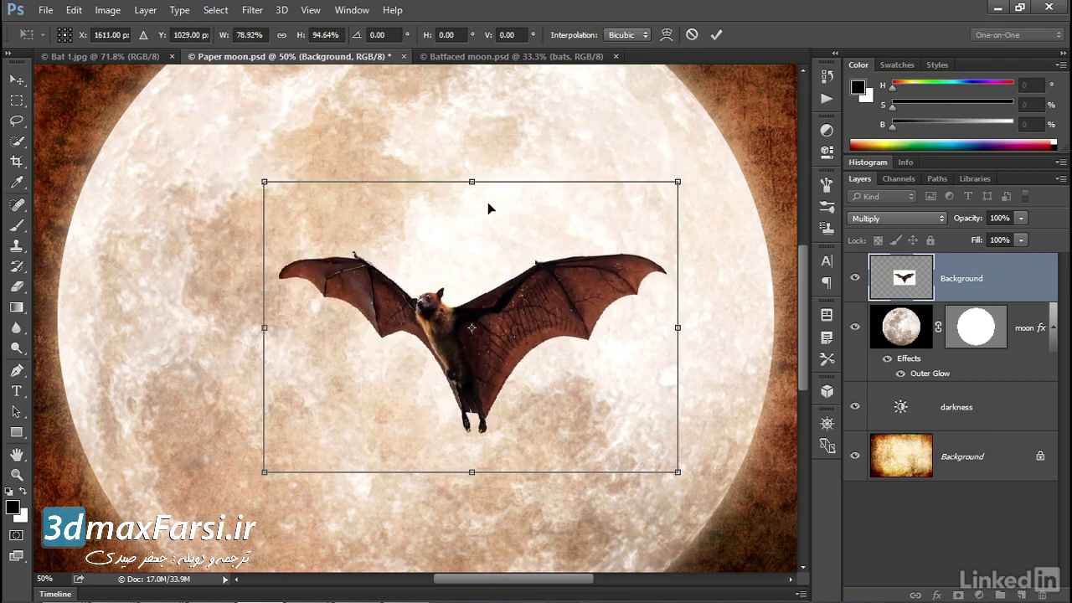
mouse_move(473, 182)
left_mouse_down()
mouse_move(480, 262)
mouse_move(472, 182)
left_mouse_up()
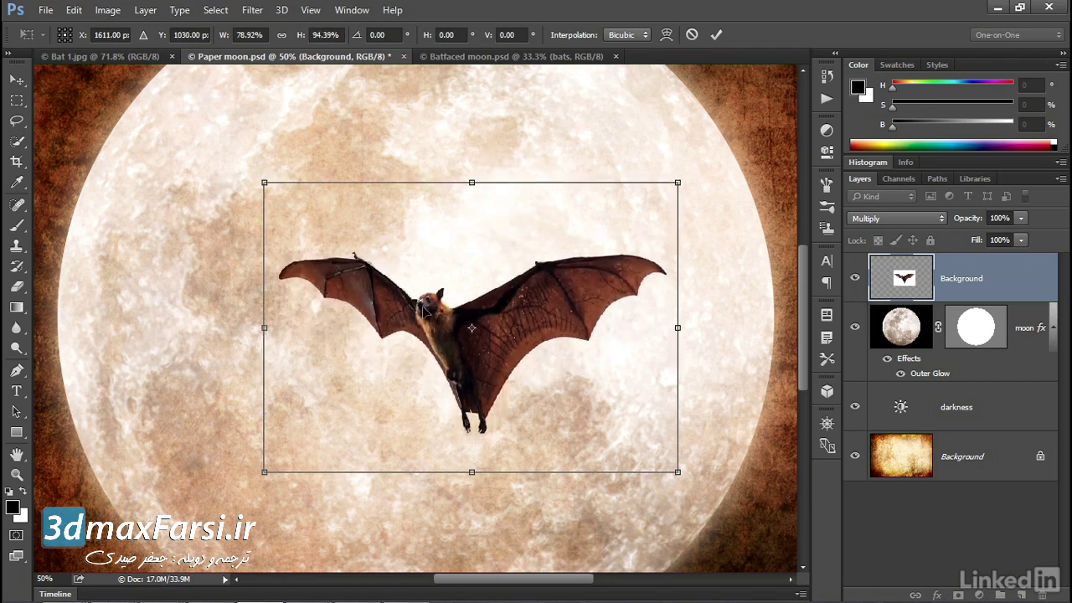
mouse_move(264, 327)
left_mouse_down()
mouse_move(363, 328)
mouse_move(227, 320)
left_mouse_up()
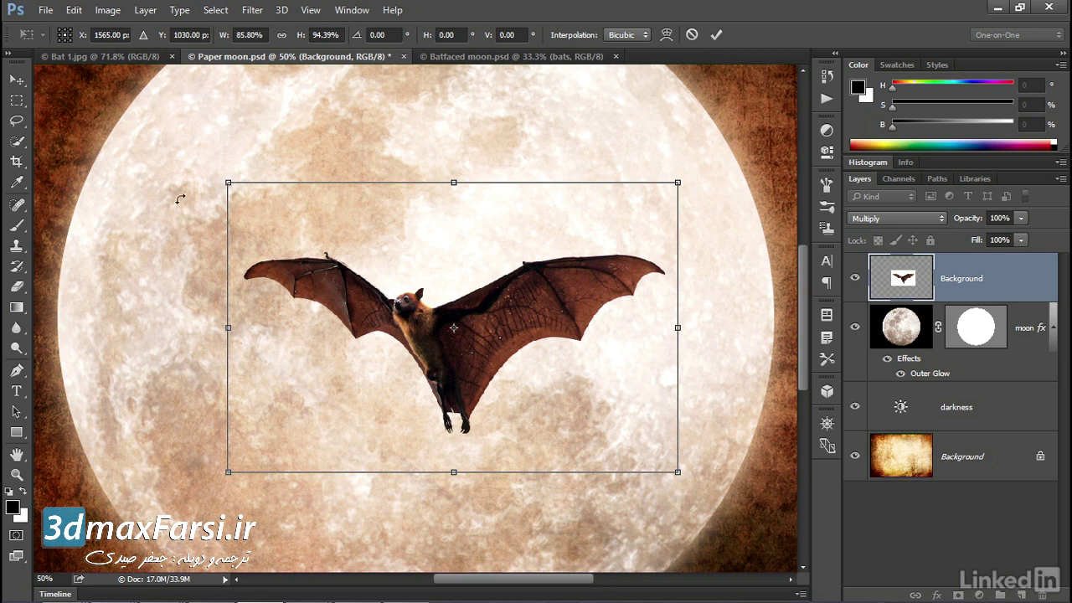
mouse_move(227, 182)
left_mouse_down()
mouse_move(317, 241)
mouse_move(218, 168)
mouse_move(382, 287)
mouse_move(223, 182)
mouse_move(247, 211)
left_mouse_up()
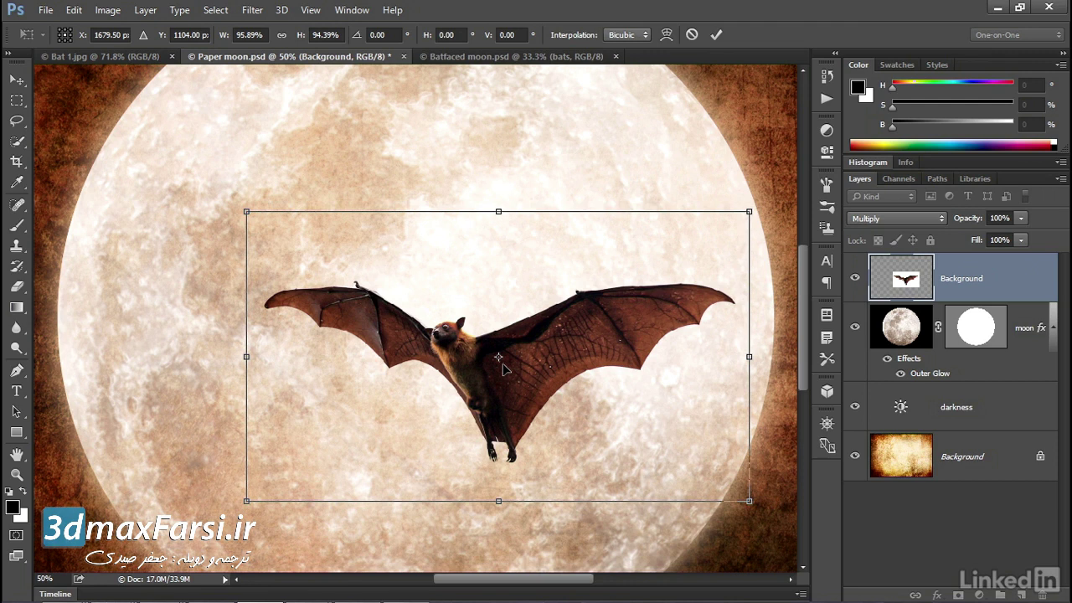
mouse_move(498, 359)
left_mouse_down()
mouse_move(385, 355)
mouse_move(433, 326)
left_mouse_up()
mouse_move(246, 211)
left_mouse_down()
mouse_move(290, 239)
mouse_move(335, 249)
mouse_move(407, 306)
mouse_move(326, 241)
mouse_move(268, 229)
left_mouse_up()
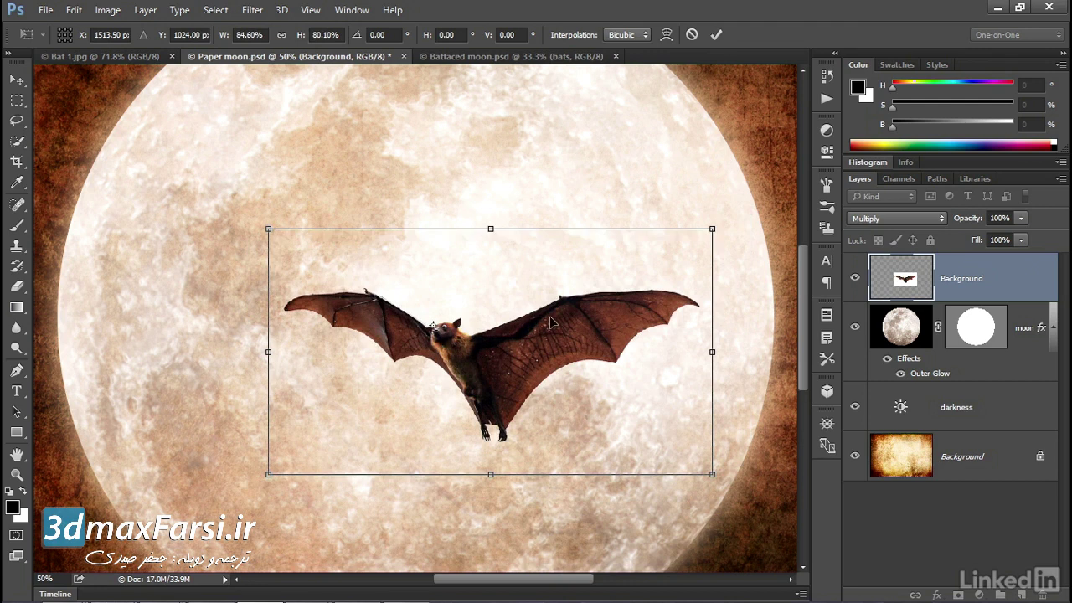
Re-pivot and resize the bat, then link proportions and set width to 100%
left_click(570, 270, "alt")
left_click_drag(268, 228, 434, 243)
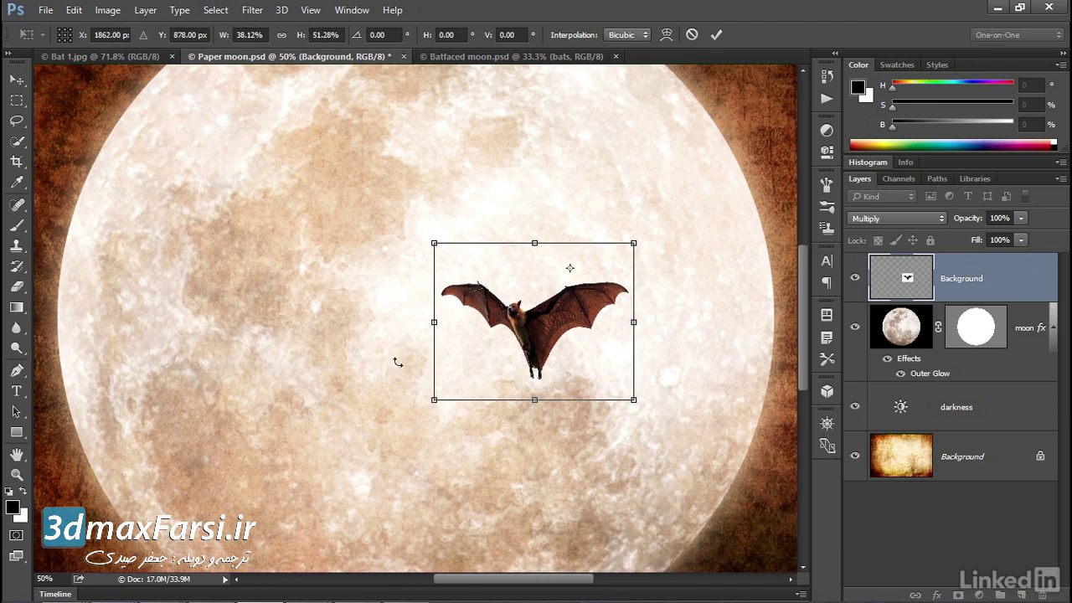
left_click_drag(434, 400, 297, 488)
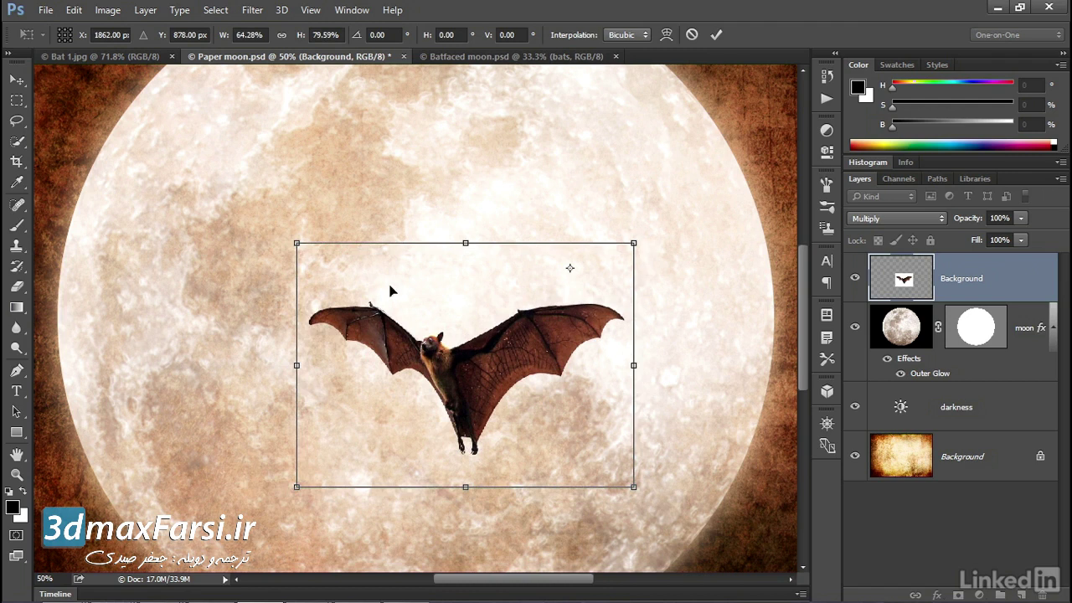
mouse_move(297, 242)
left_mouse_down()
mouse_move(375, 286)
mouse_move(406, 332)
left_mouse_up()
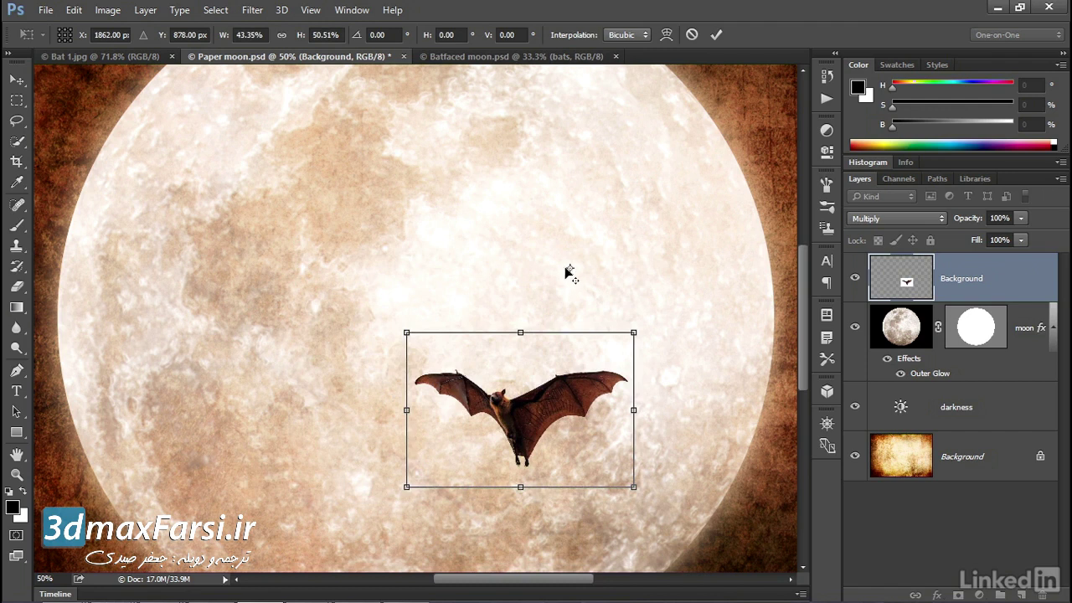
left_click_drag(406, 332, 262, 224)
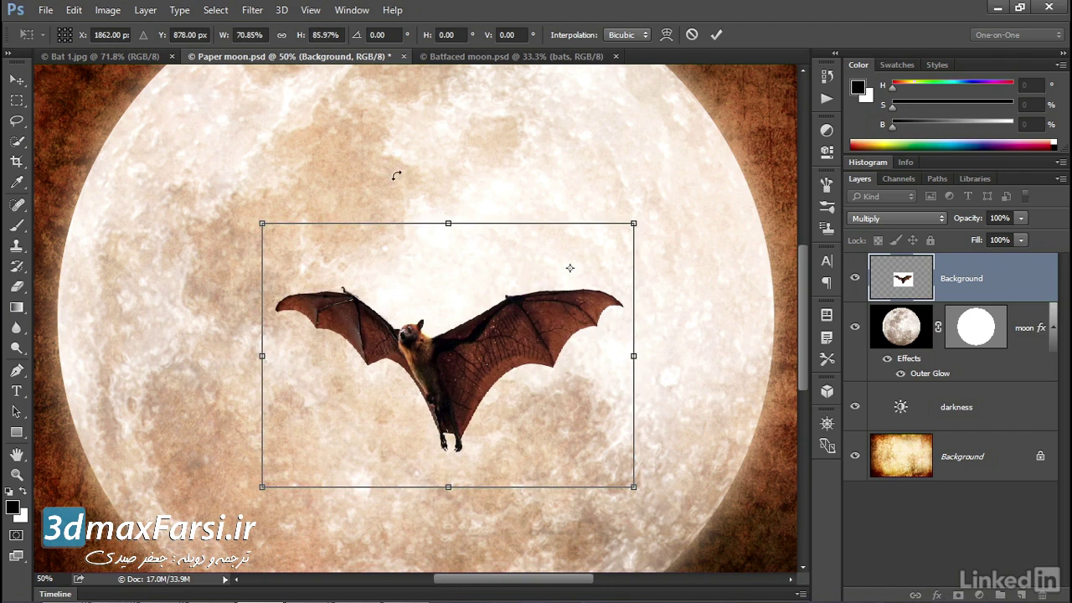
left_click(279, 39)
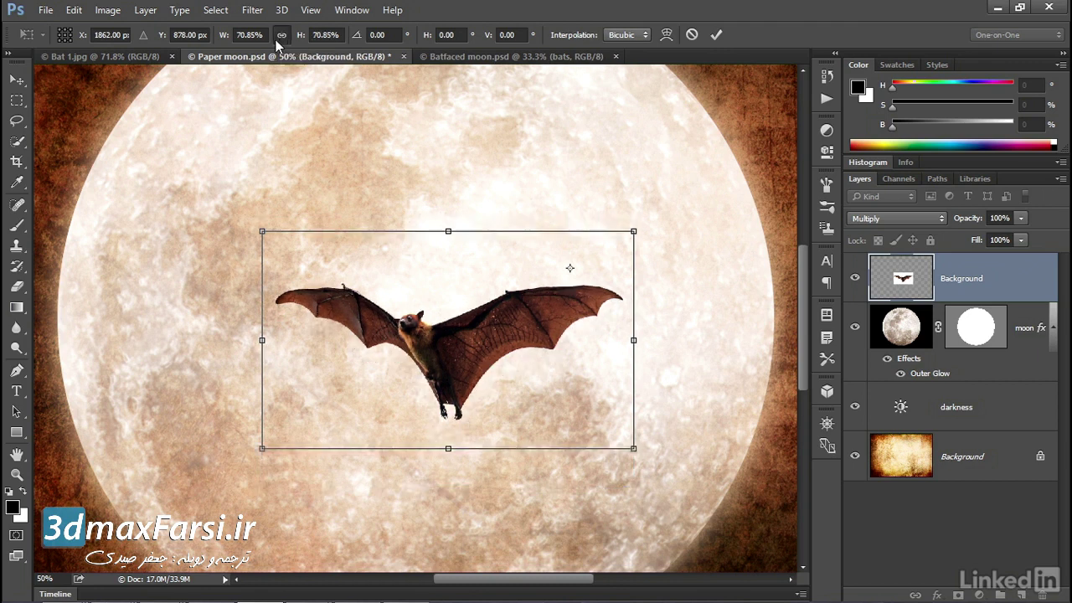
left_click(223, 40)
type("100")
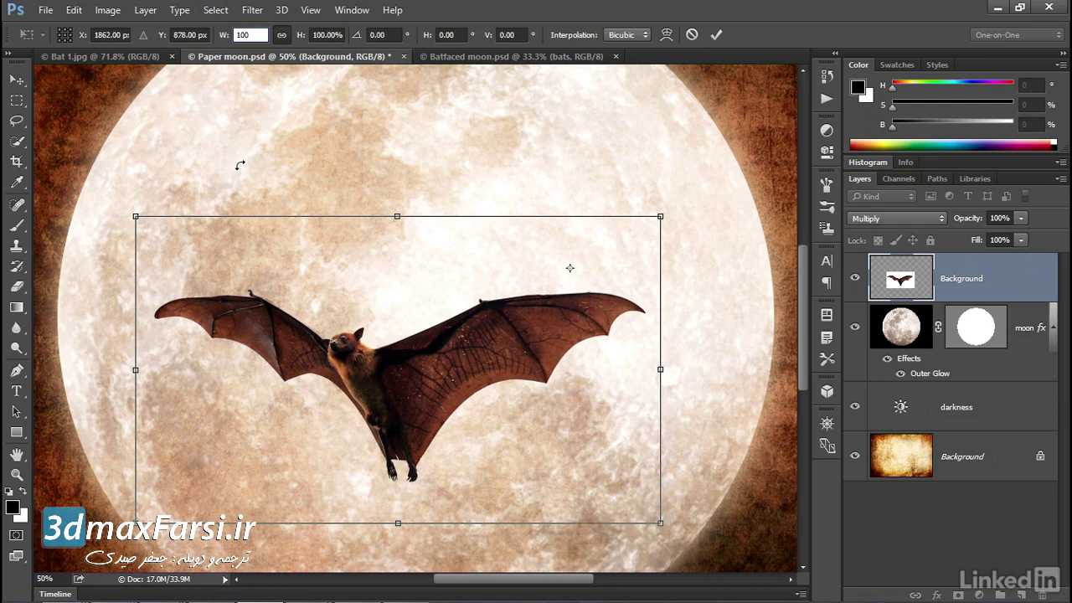
Rotate the bat about -10° around its feet and shift it up-left over the moon
mouse_move(239, 165)
left_mouse_down()
mouse_move(197, 149)
mouse_move(258, 263)
left_mouse_up()
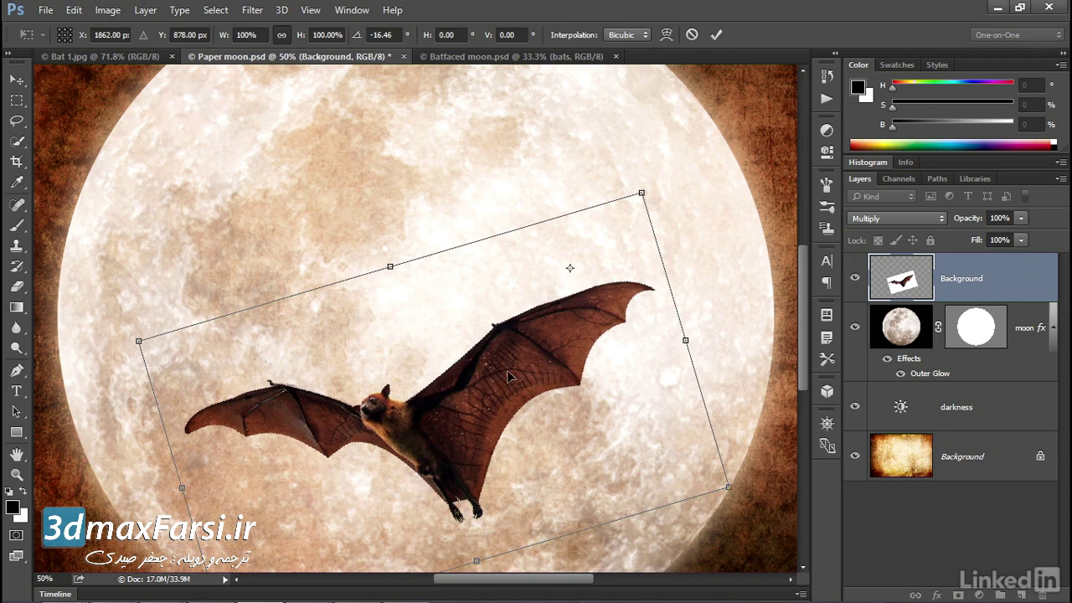
left_click(479, 516, "alt")
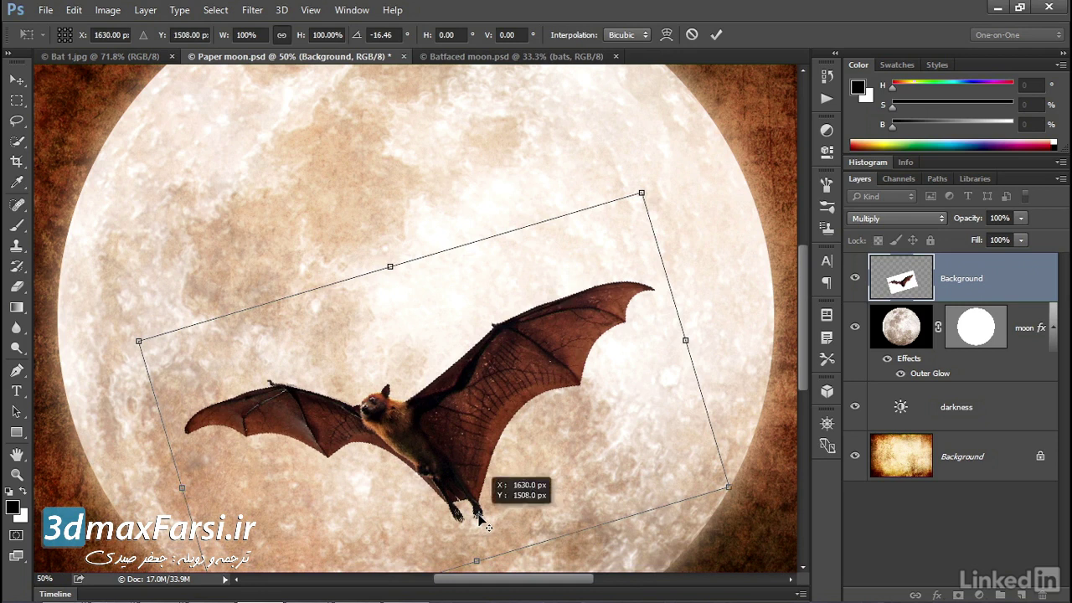
mouse_move(192, 242)
left_mouse_down()
mouse_move(334, 128)
mouse_move(192, 167)
left_mouse_up()
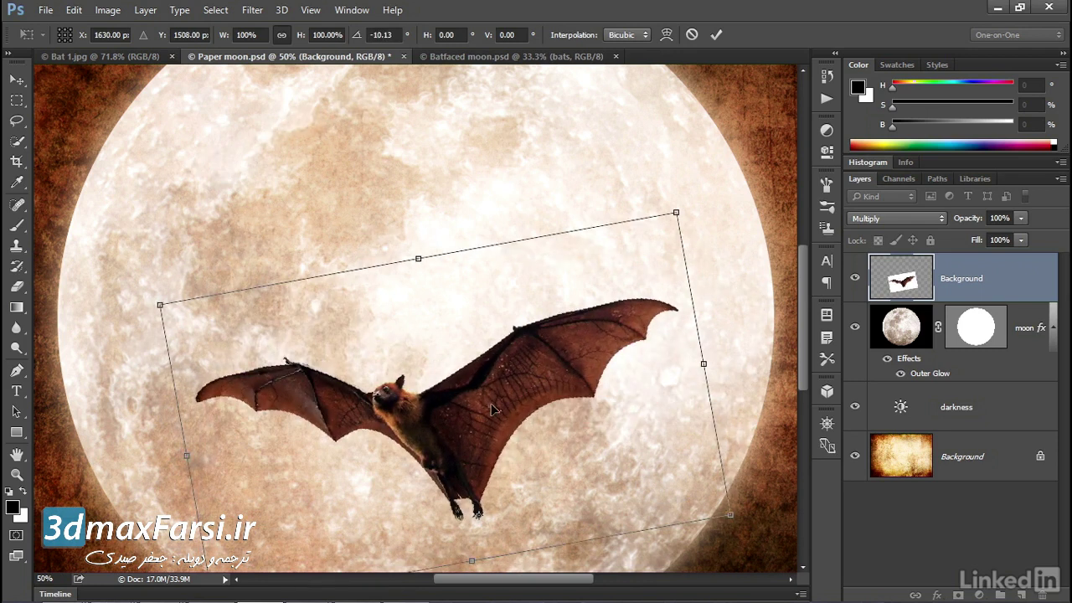
left_click_drag(493, 409, 463, 326)
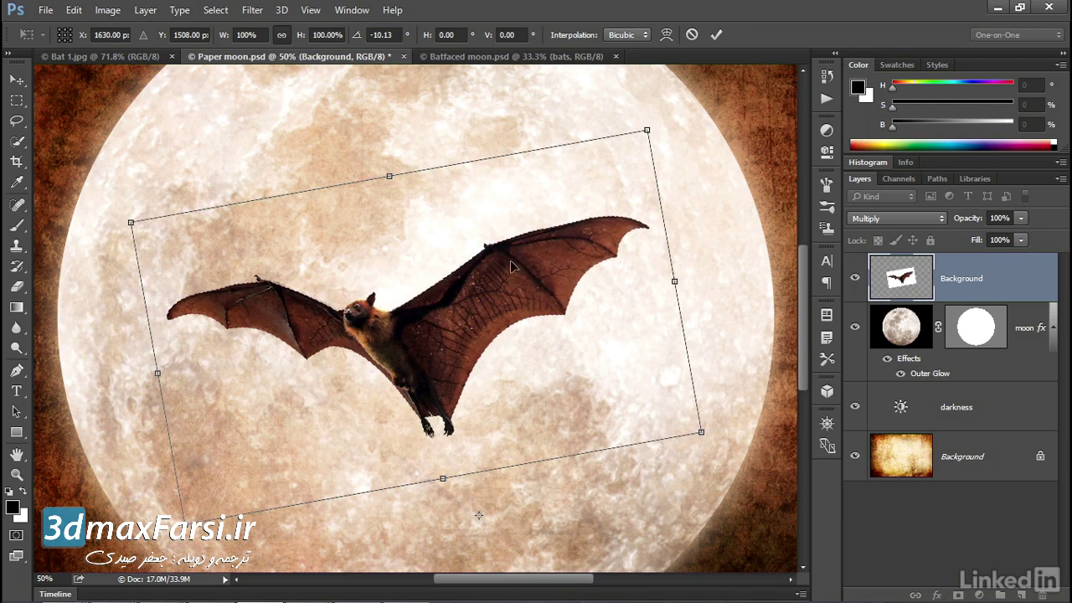
Rotate the bat 180°, reposition it over the moon, and flip it vertically
right_click(489, 143)
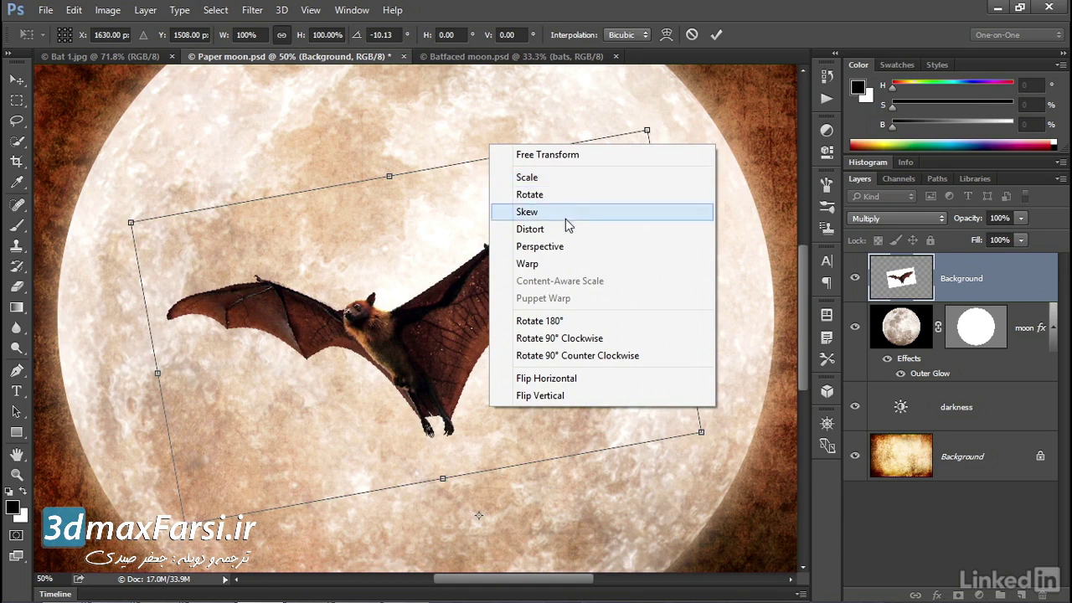
left_click(589, 321)
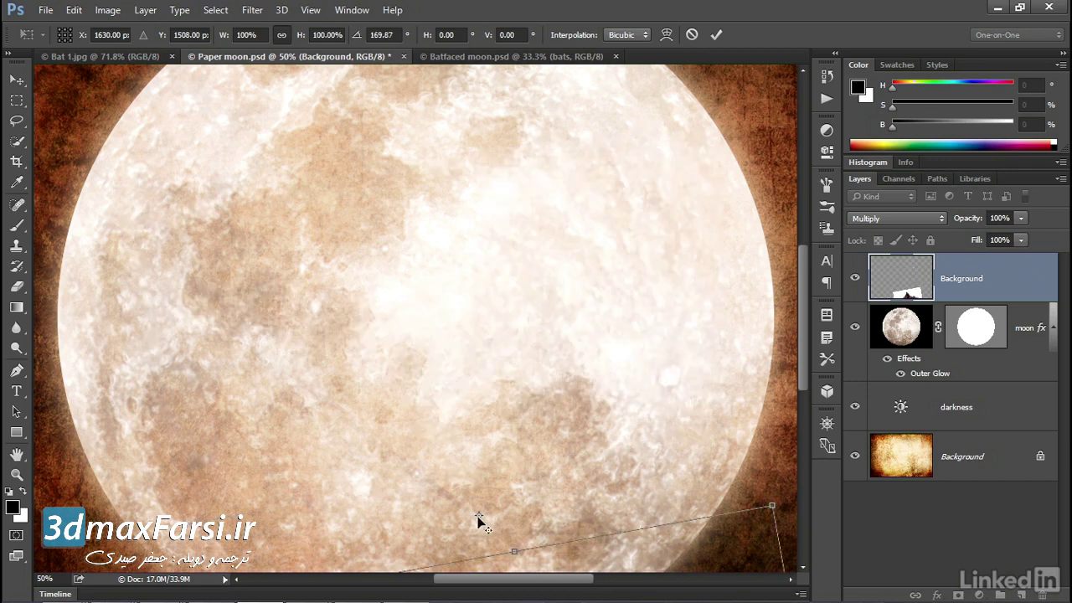
left_click_drag(571, 551, 324, 354)
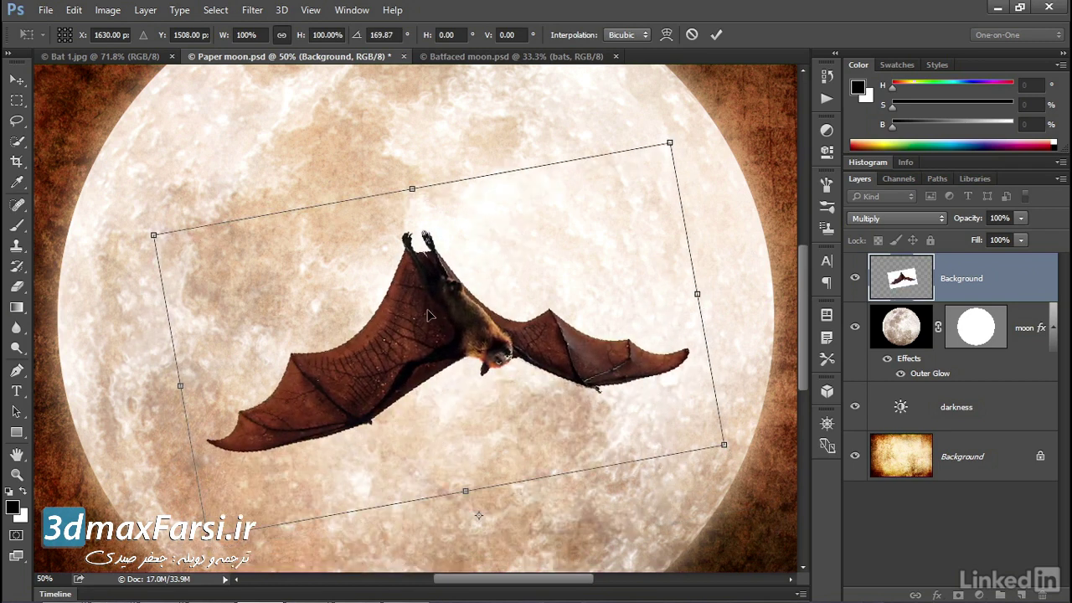
left_click(457, 322, "alt")
right_click(475, 216)
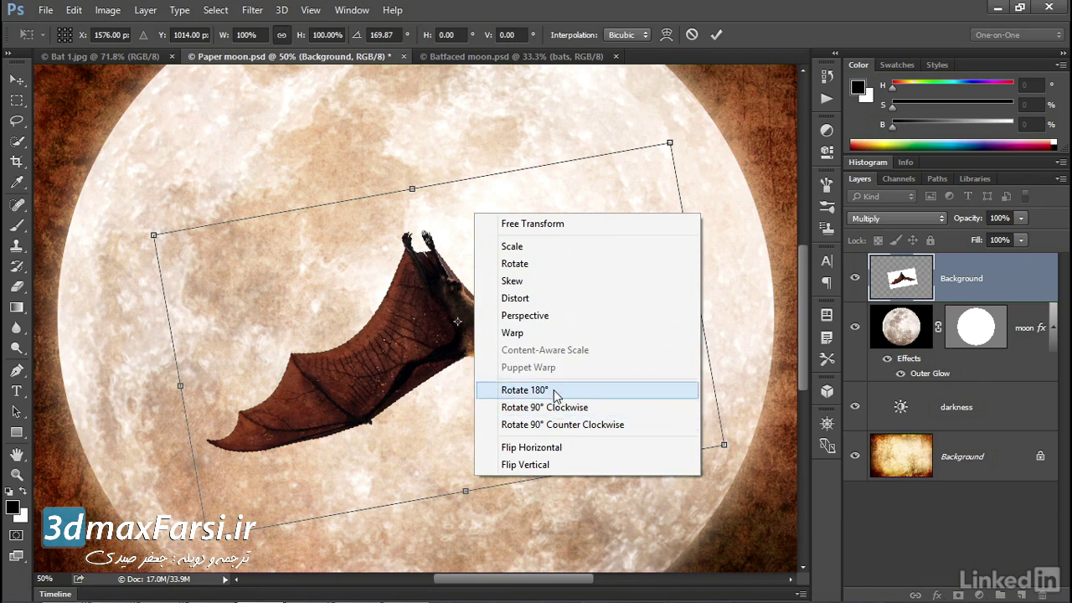
left_click(565, 464)
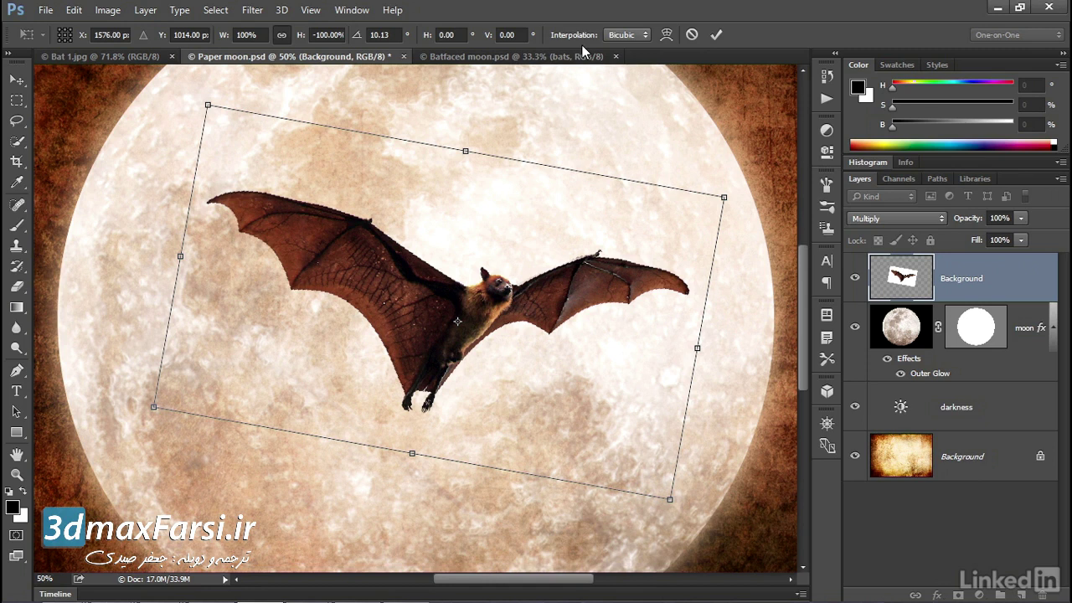
Keep Bicubic interpolation and commit the bat's Free Transform
left_click(625, 36)
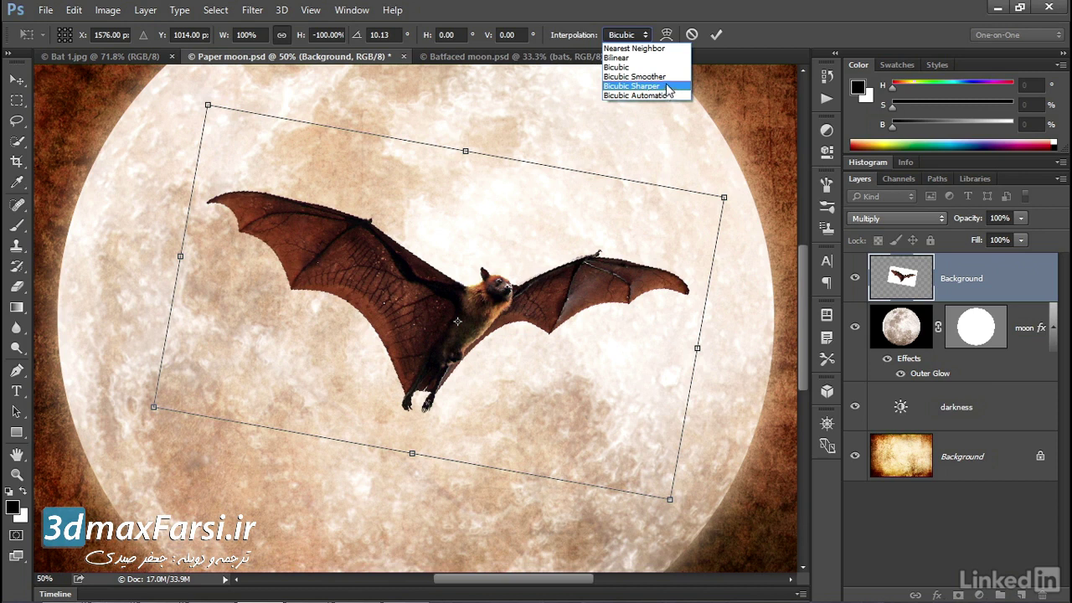
left_click(660, 68)
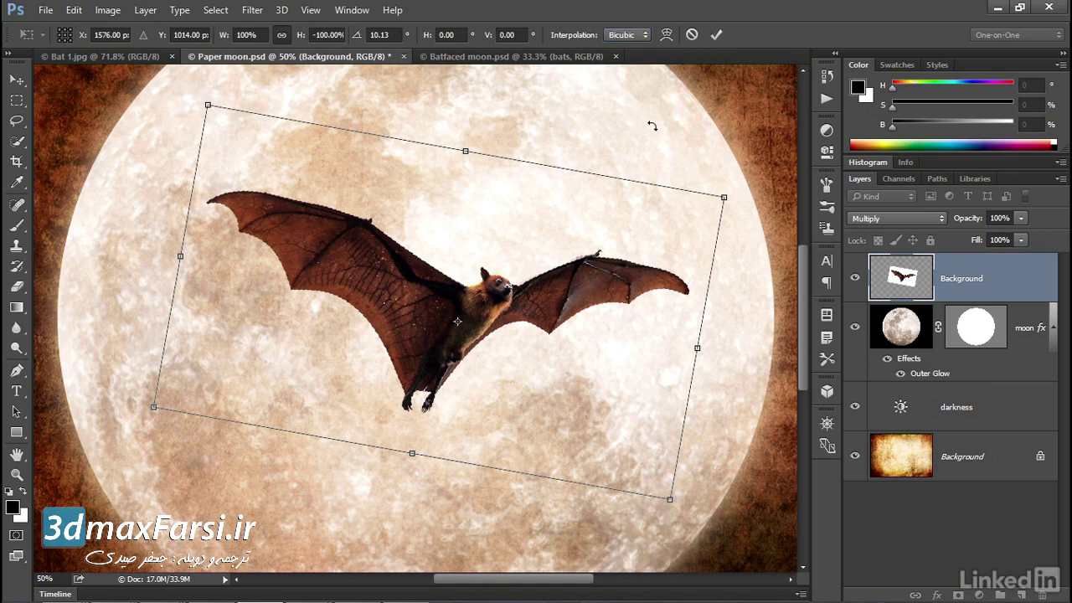
key("Return")
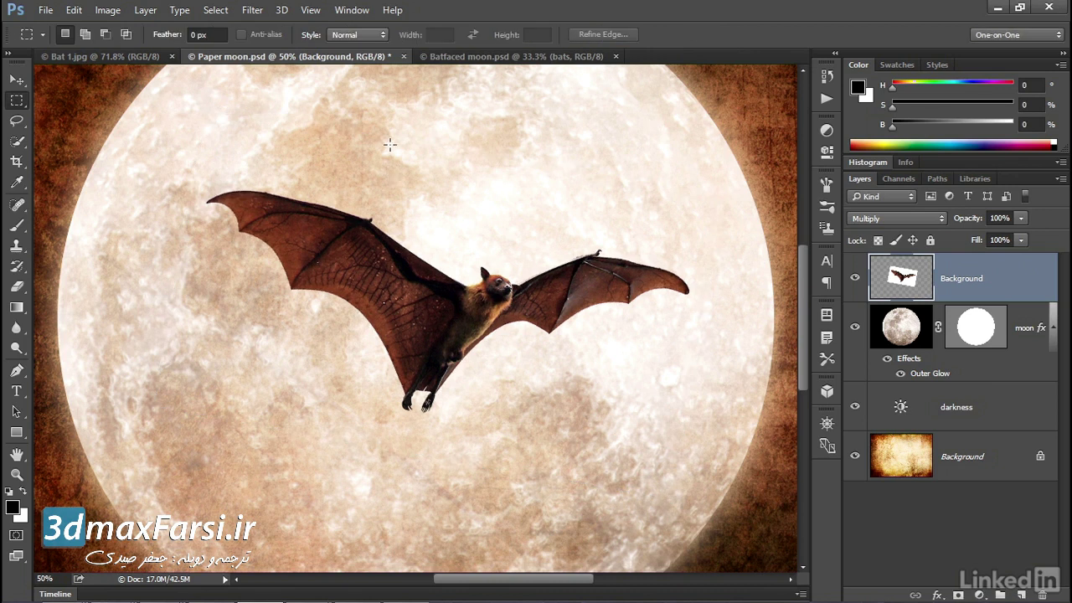
left_click(75, 12)
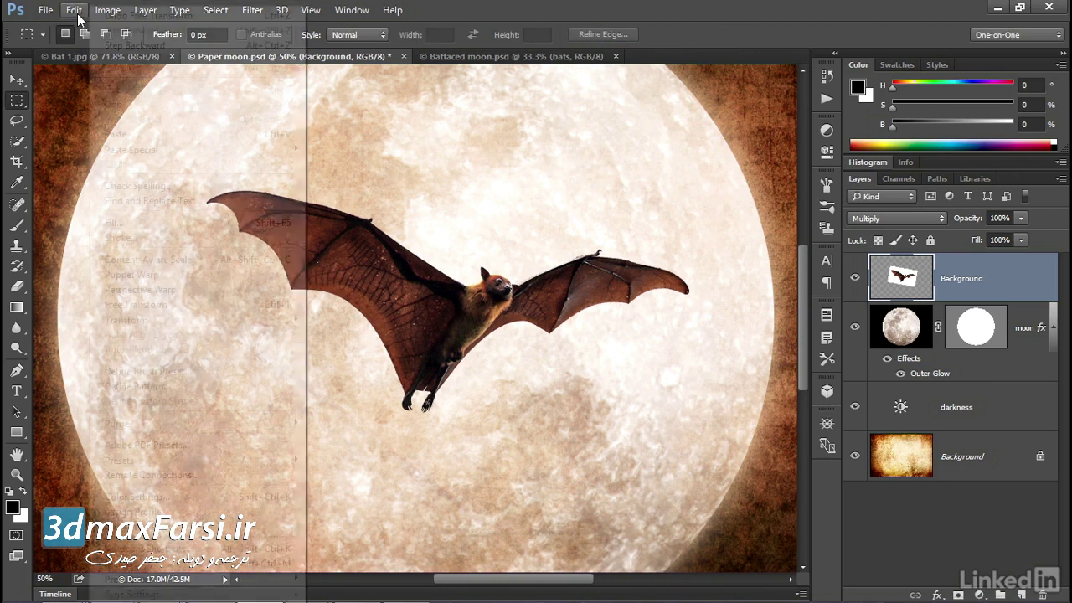
mouse_move(129, 579)
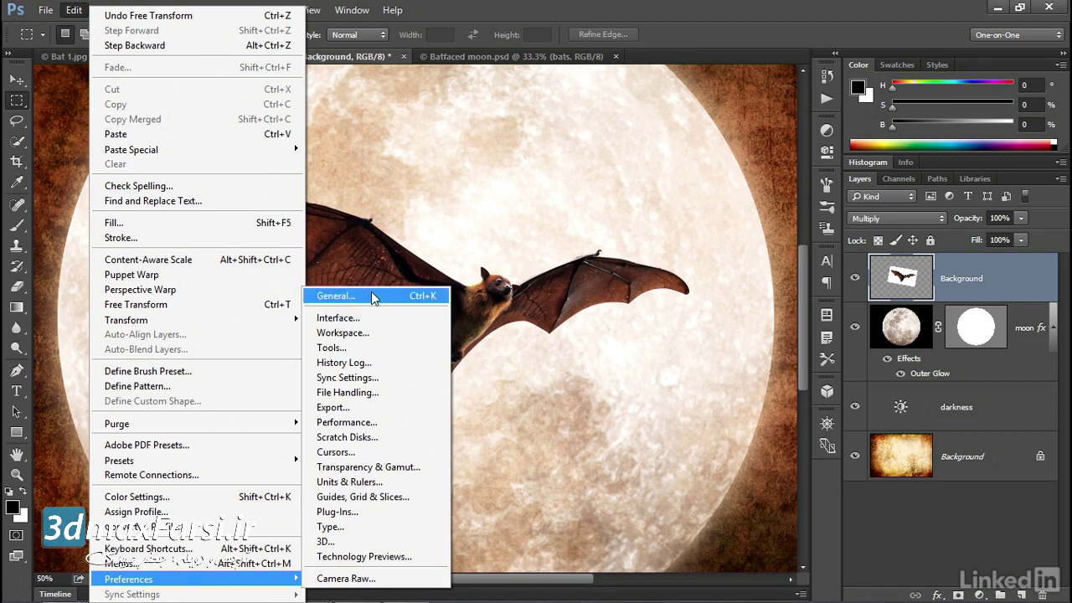
left_click(371, 293)
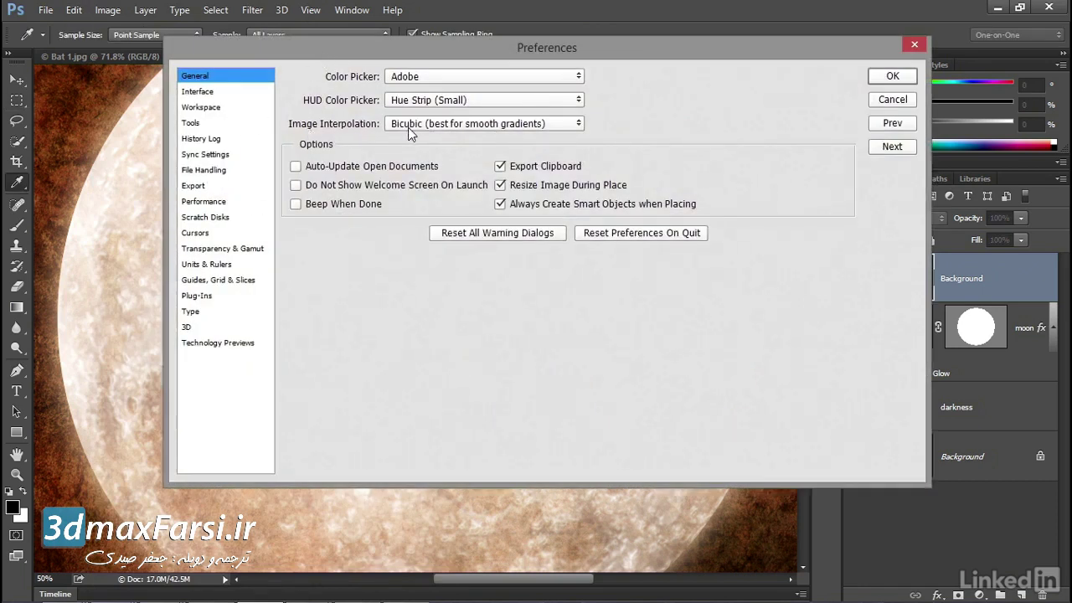
left_click(436, 125)
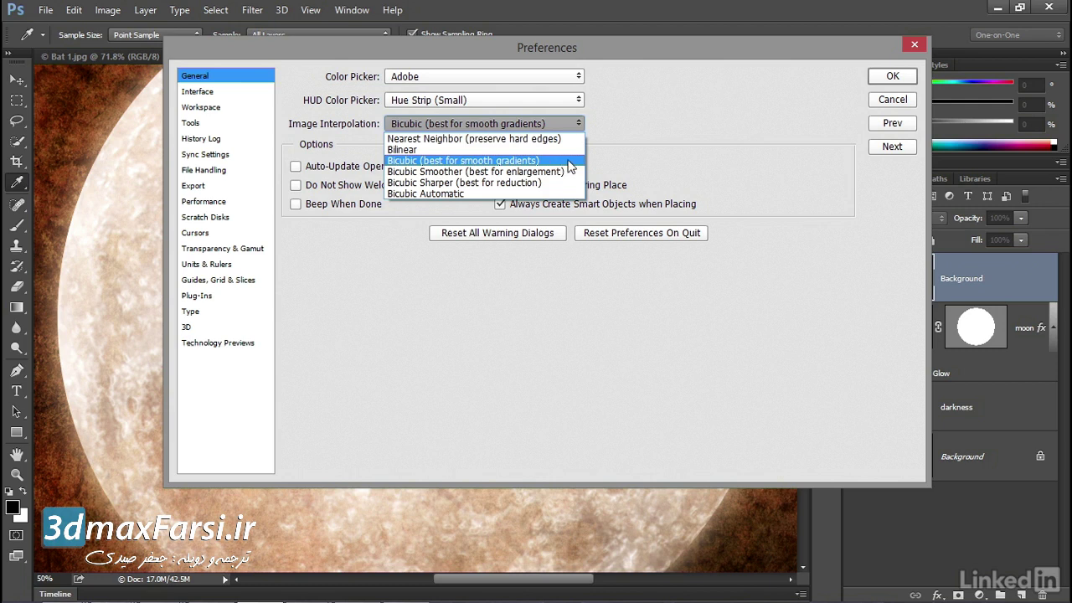
left_click(572, 165)
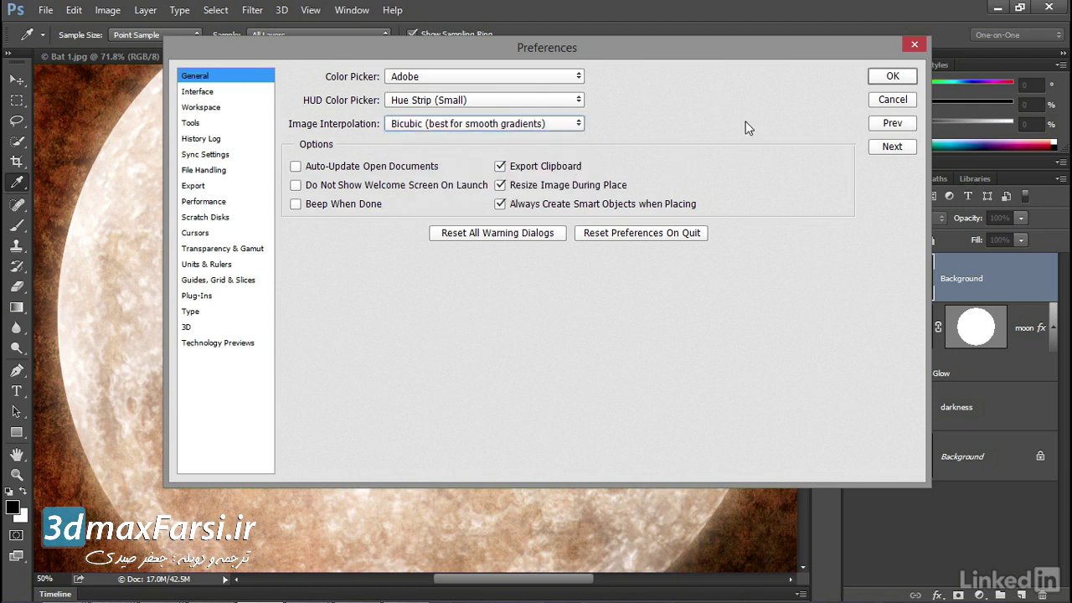
left_click(881, 79)
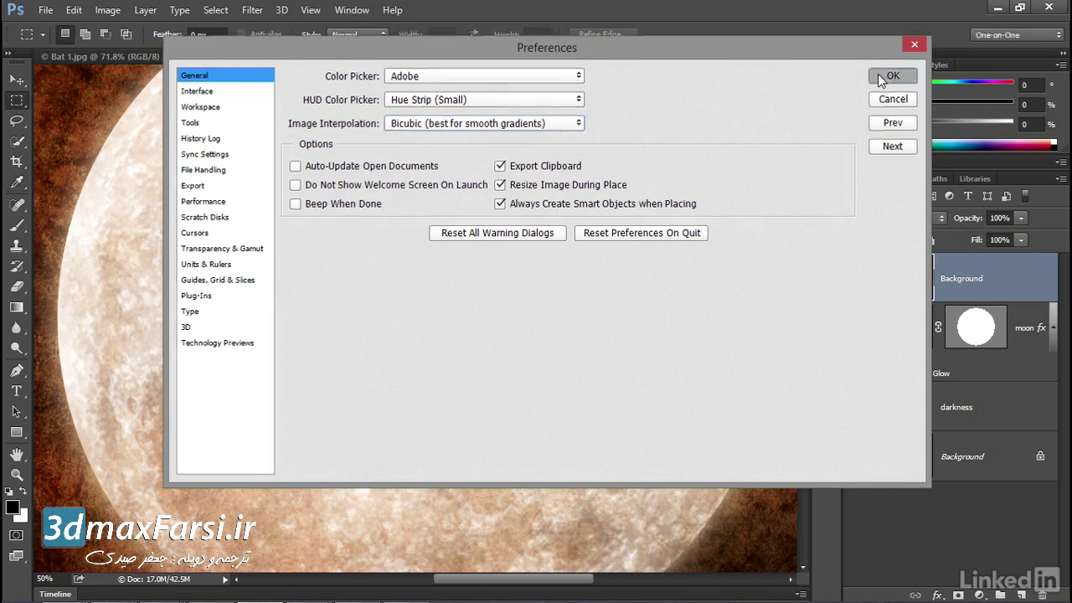